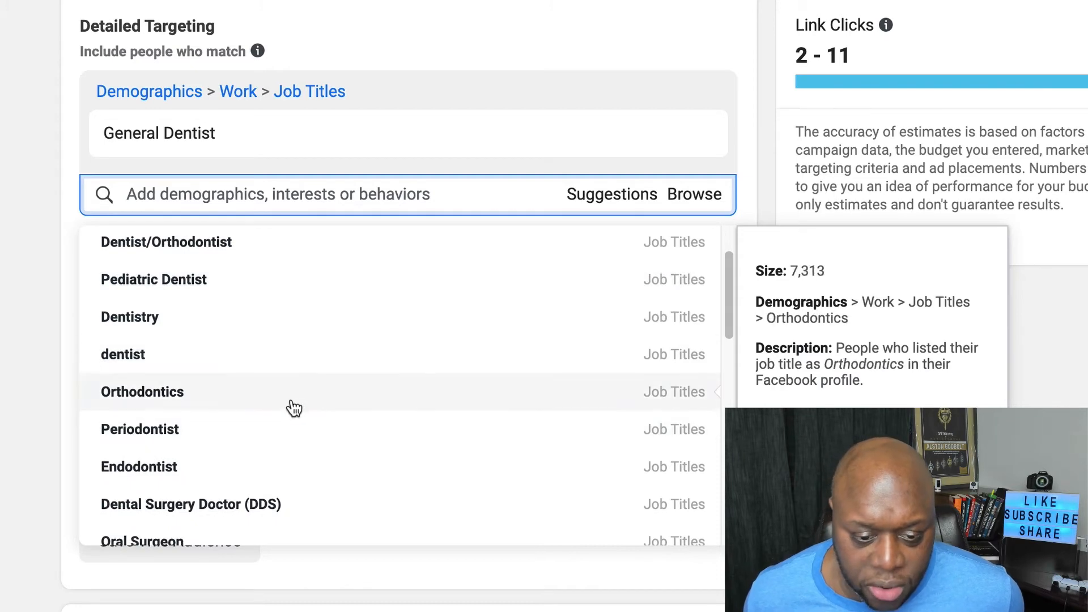
# - Look over the job titles suggested for General Dentist and remove General Dentist from the detailed targeting
pyautogui.scroll(-1, 292, 406)
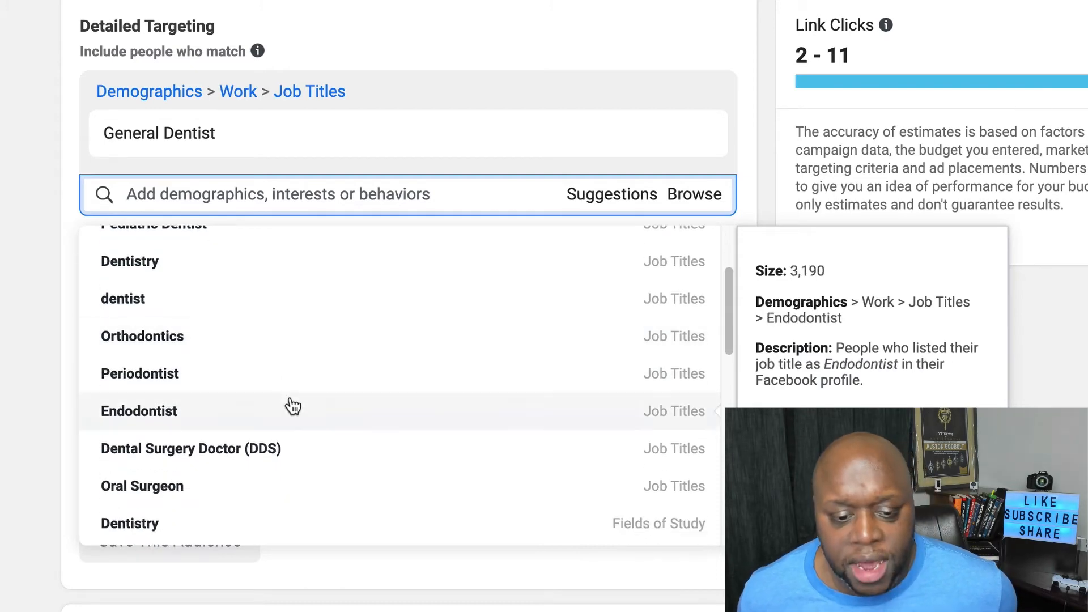
pyautogui.press('Escape')
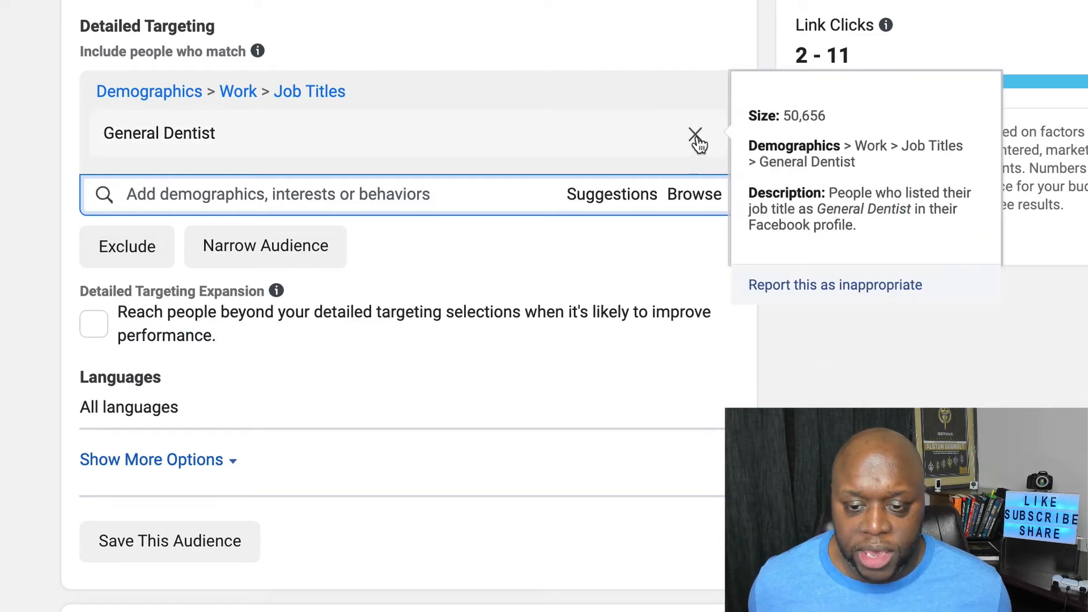
pyautogui.click(696, 139)
# - Search the detailed targeting options for lawn care and add the Lawn Care Specialist job title
pyautogui.click(347, 92)
pyautogui.write('laen car')
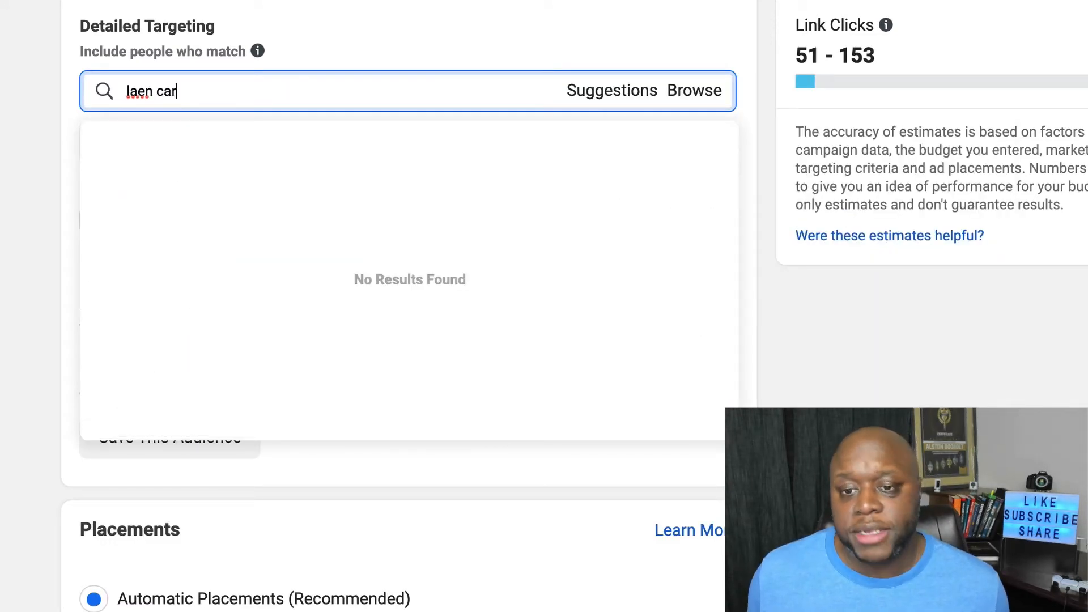
pyautogui.press('BackSpace')
pyautogui.press('BackSpace')
pyautogui.press('BackSpace')
pyautogui.press('BackSpace')
pyautogui.press('BackSpace')
pyautogui.press('BackSpace')
pyautogui.press('BackSpace')
pyautogui.press('BackSpace')
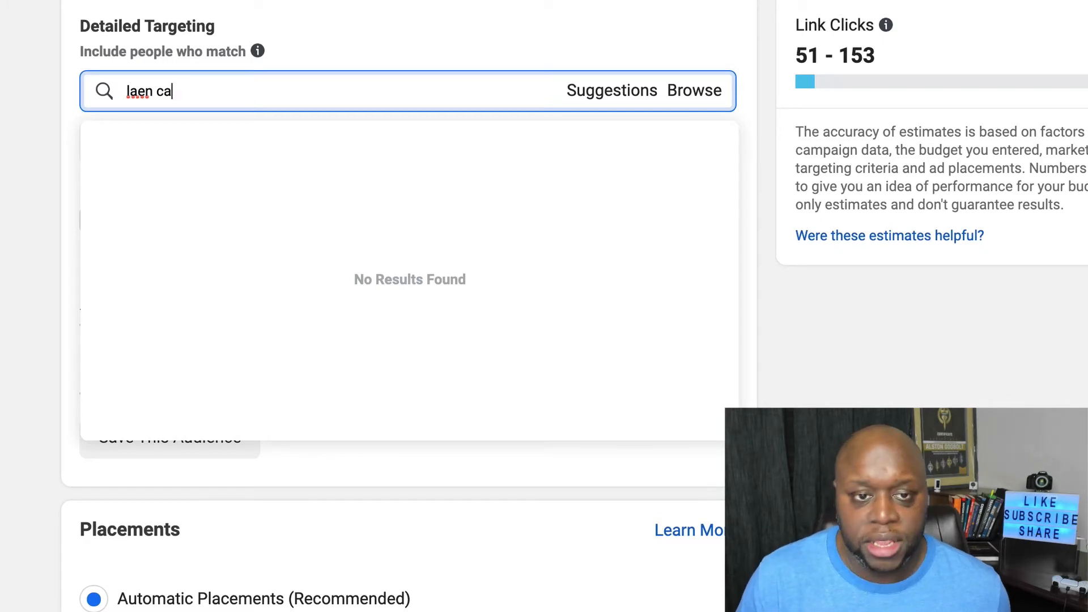
pyautogui.write('l')
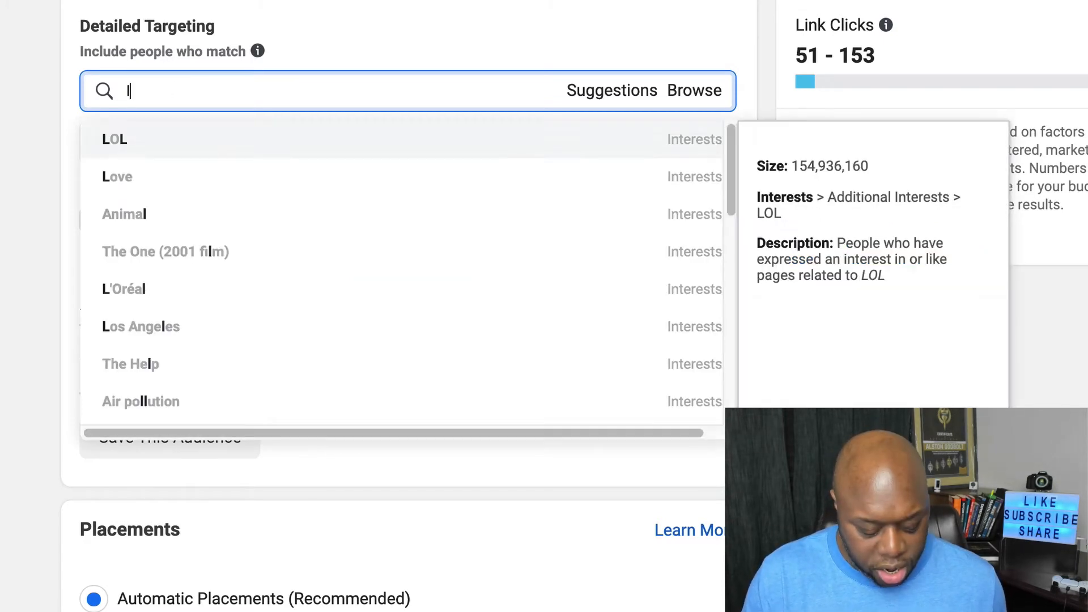
pyautogui.write('awn')
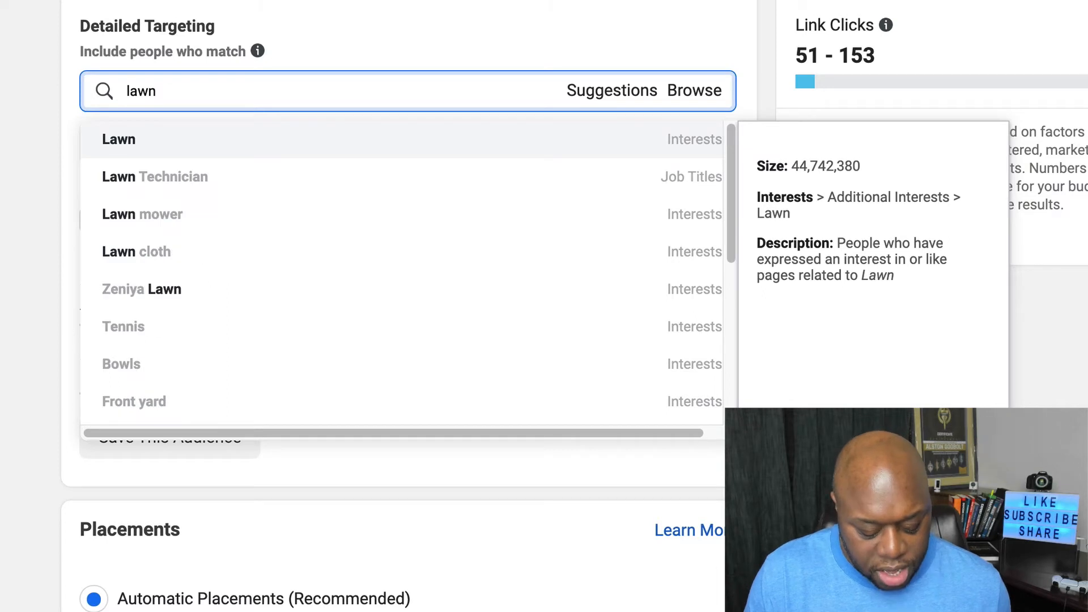
pyautogui.write(' care')
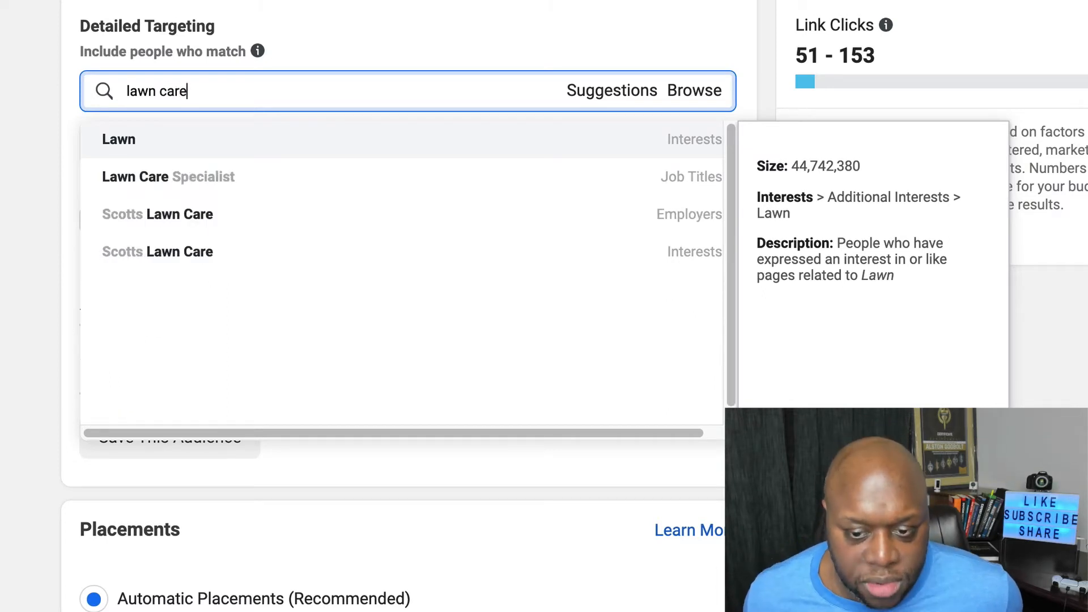
pyautogui.click(266, 184)
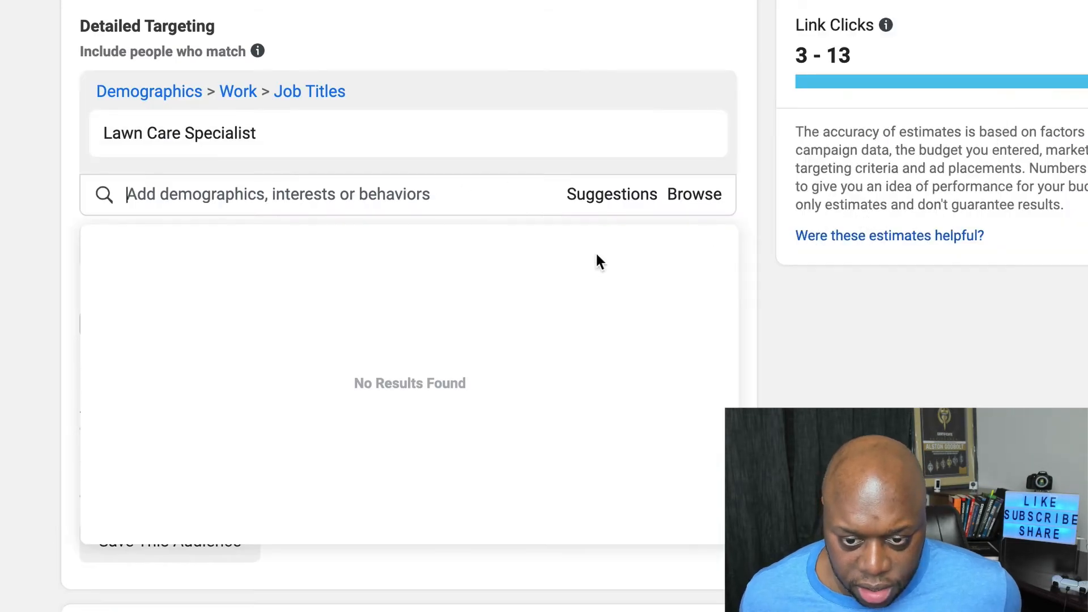
# - Review the targeting suggestions related to Lawn Care Specialist and remove that job title from the audience
pyautogui.click(613, 194)
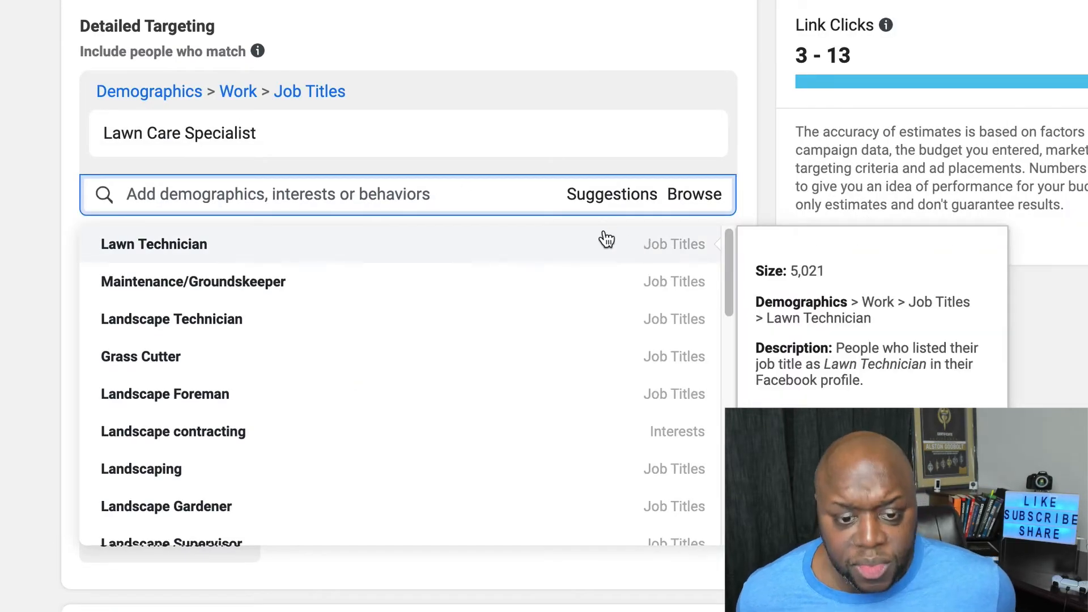
pyautogui.scroll(1, 517, 247)
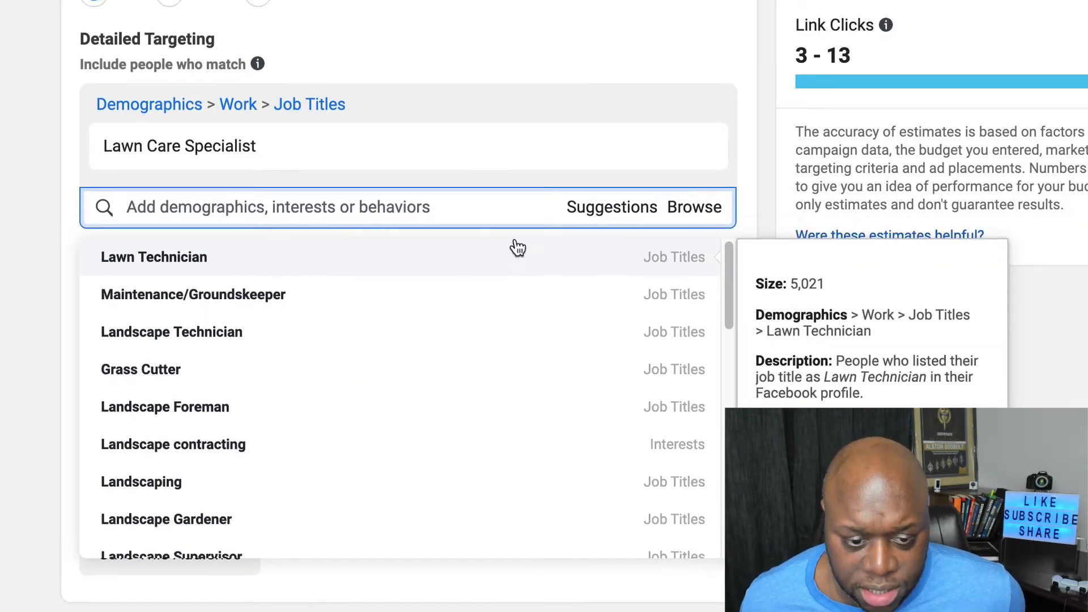
pyautogui.scroll(-2, 496, 360)
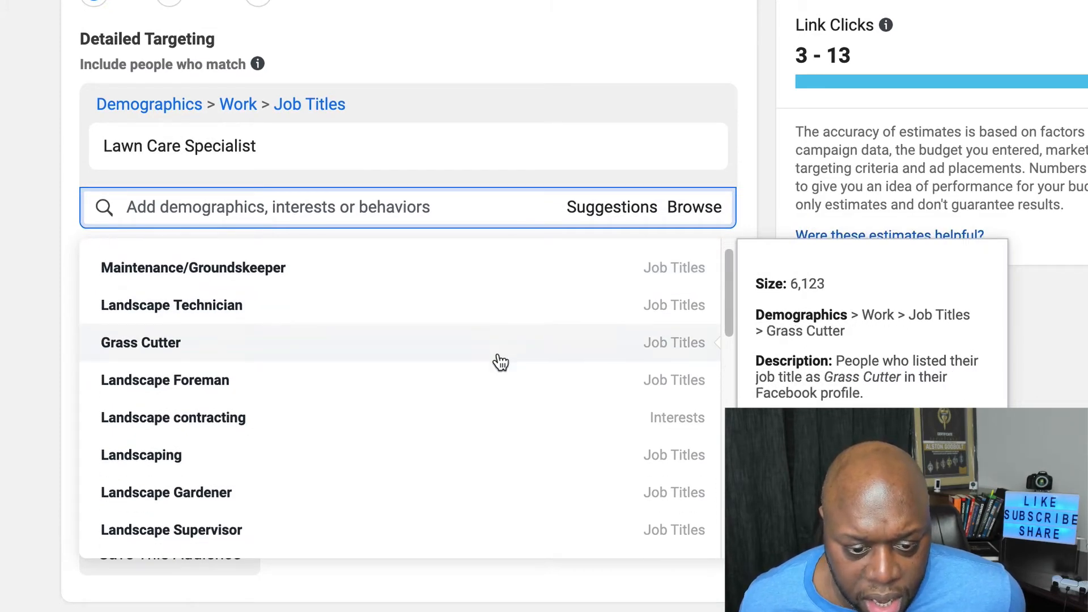
pyautogui.scroll(-1, 498, 362)
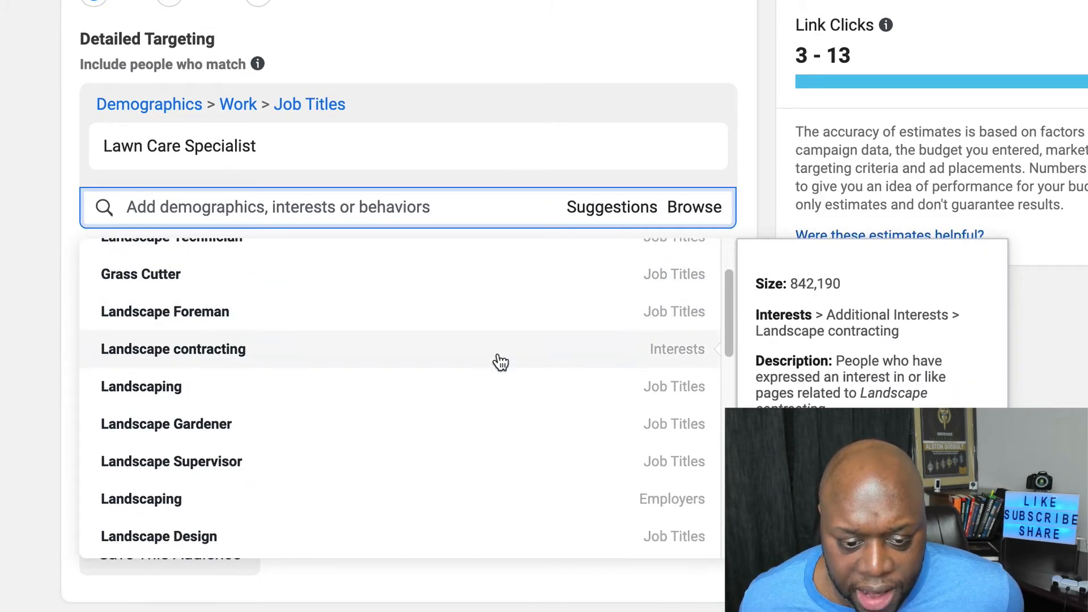
pyautogui.scroll(-1, 494, 374)
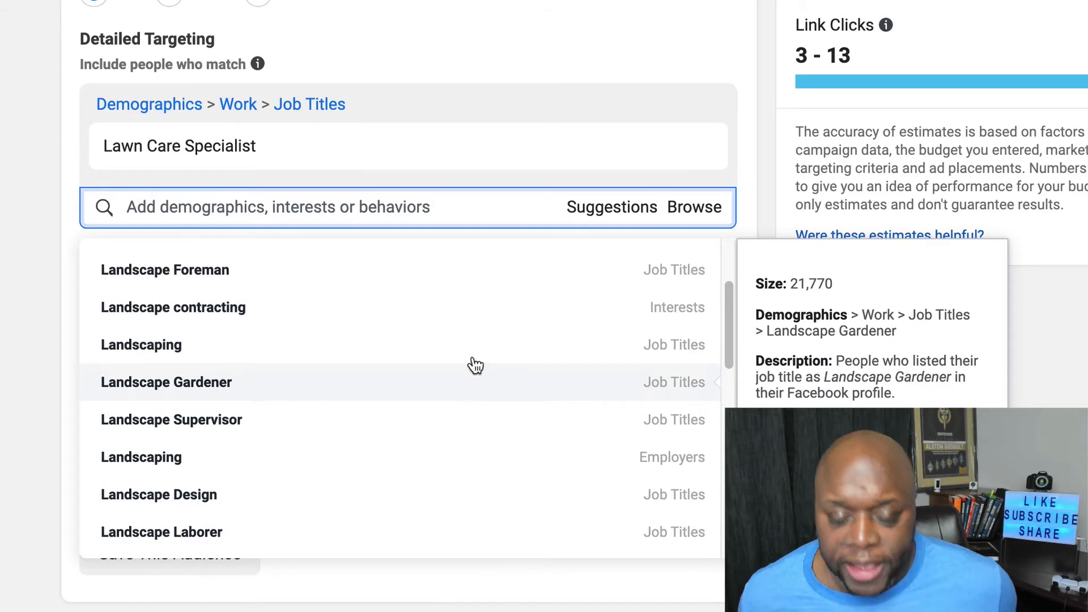
pyautogui.press('Escape')
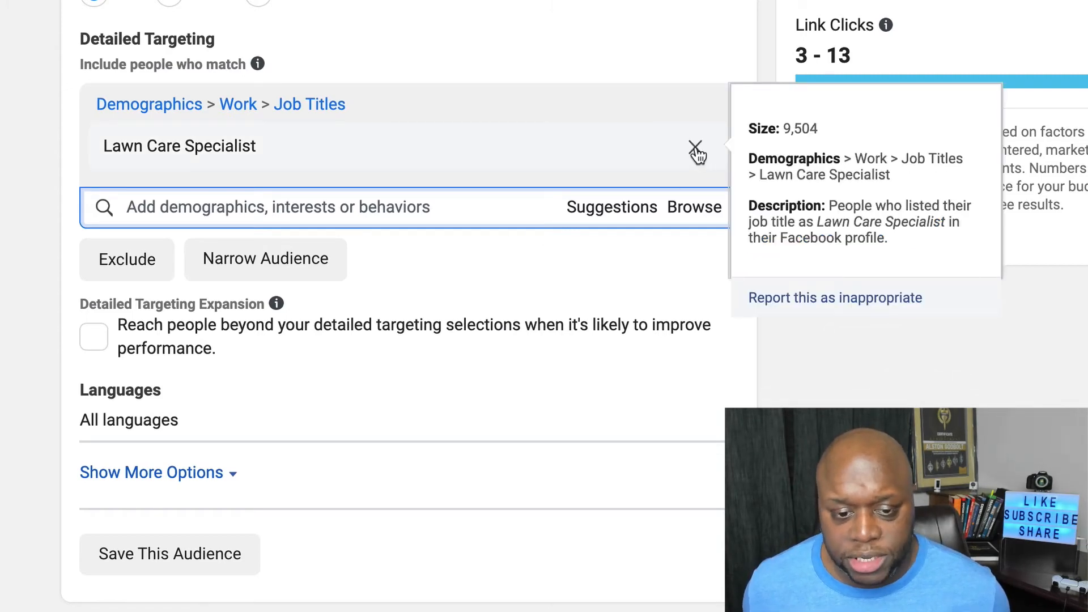
pyautogui.click(695, 148)
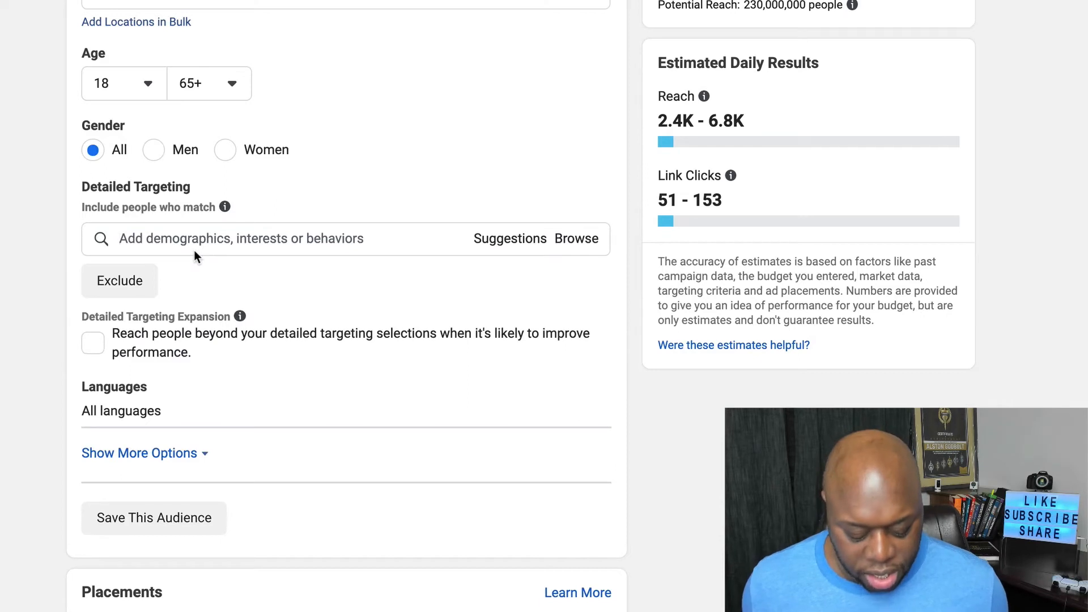
# - Search the detailed targeting options for toro and look up the Toro (company) interest
pyautogui.click(193, 246)
pyautogui.write('t')
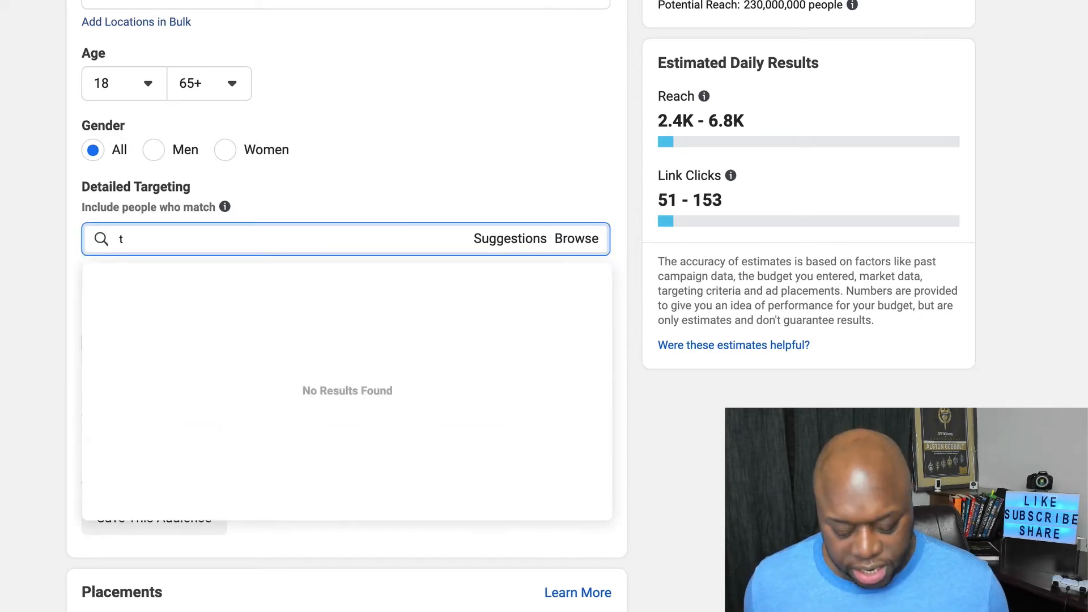
pyautogui.write('o')
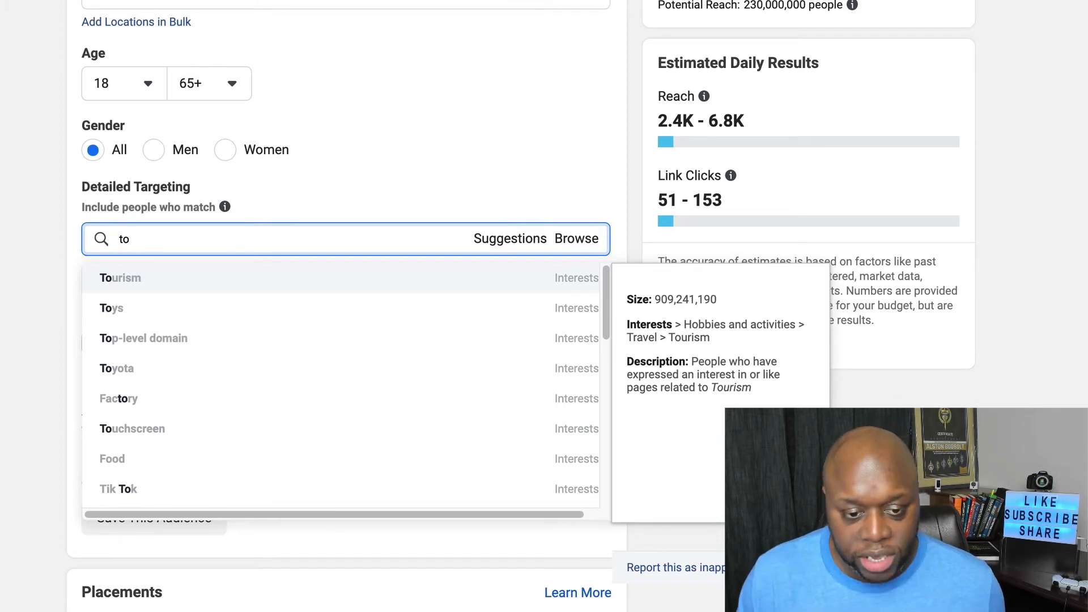
pyautogui.write('ro')
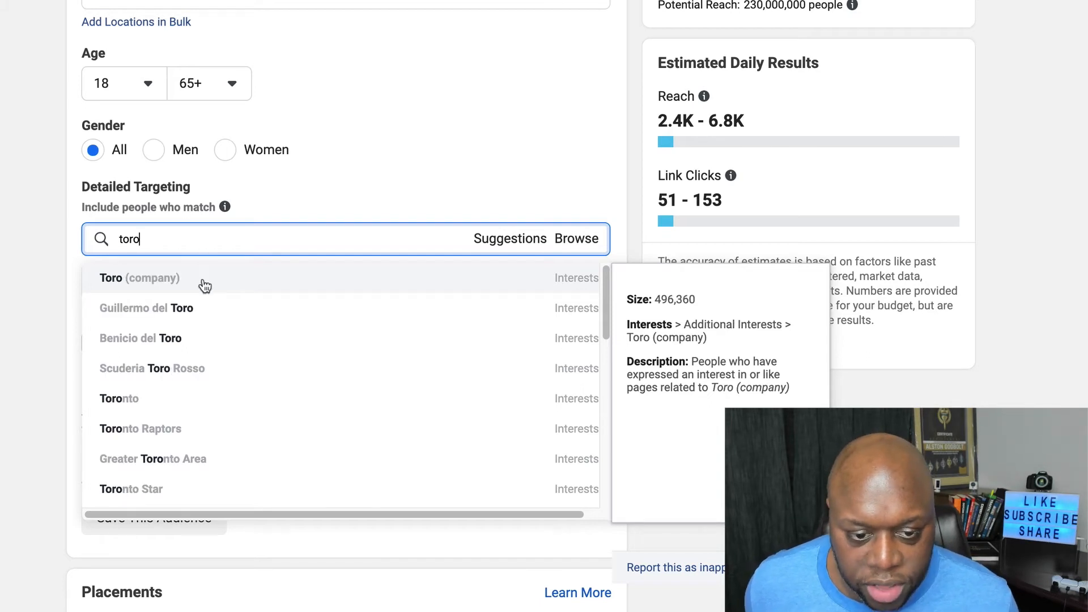
pyautogui.click(205, 286)
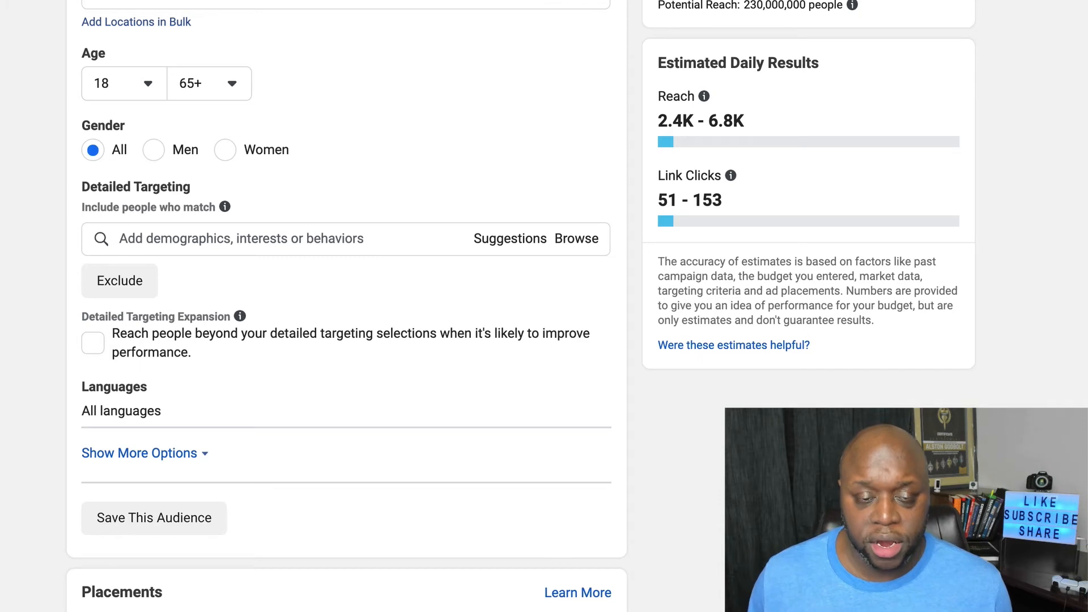
# - Search the detailed targeting options for contractor and add the General contractor interest
pyautogui.click(439, 243)
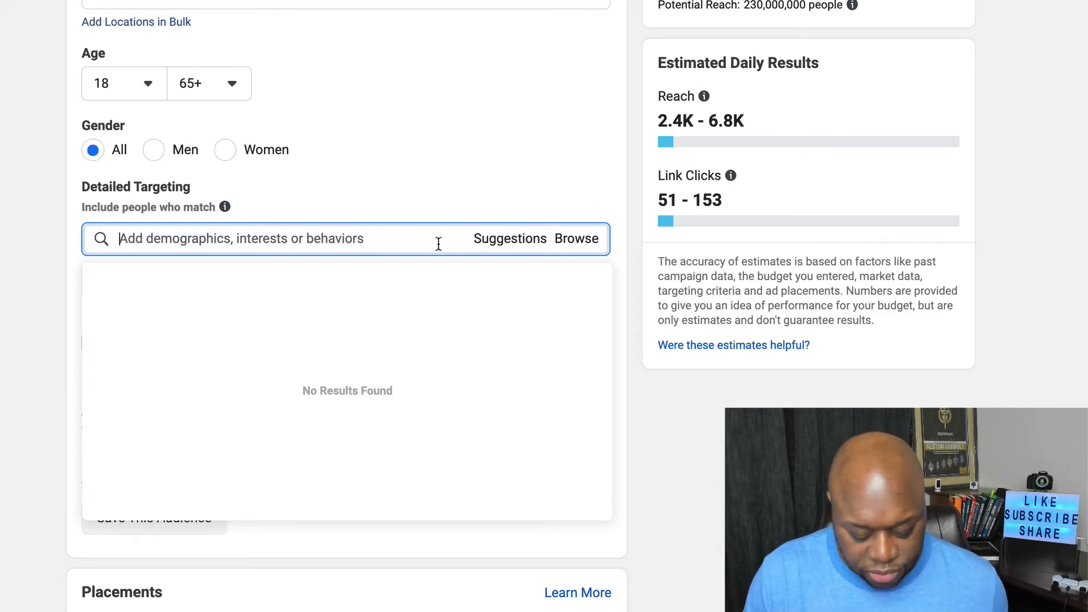
pyautogui.write('cont')
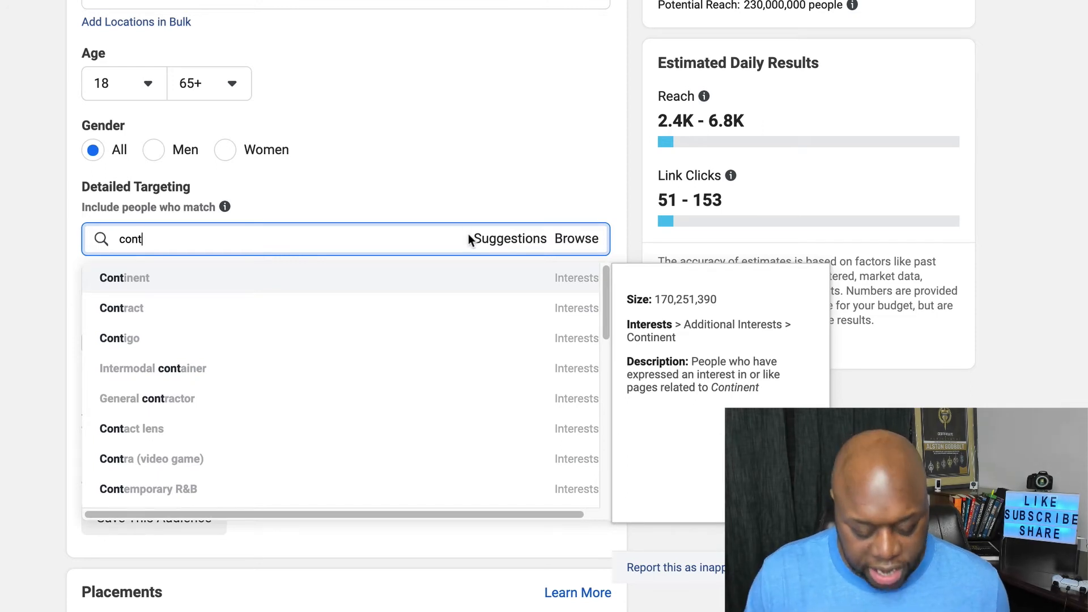
pyautogui.write('ractor')
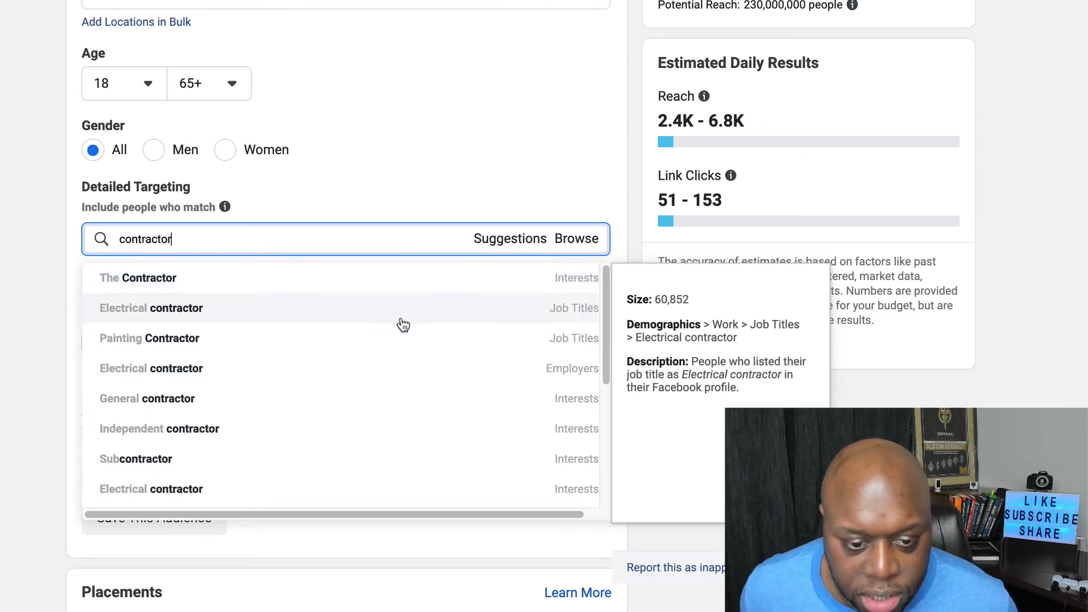
pyautogui.click(353, 413)
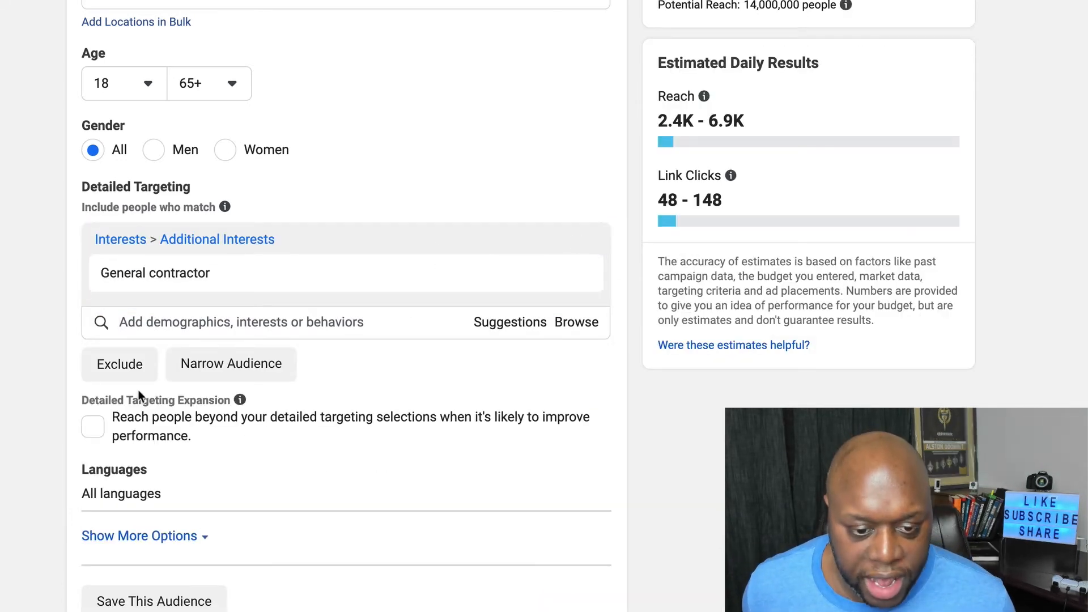
# - Narrow the audience to people who must also match the Toro (company) interest
pyautogui.click(263, 362)
pyautogui.click(239, 389)
pyautogui.write('toro')
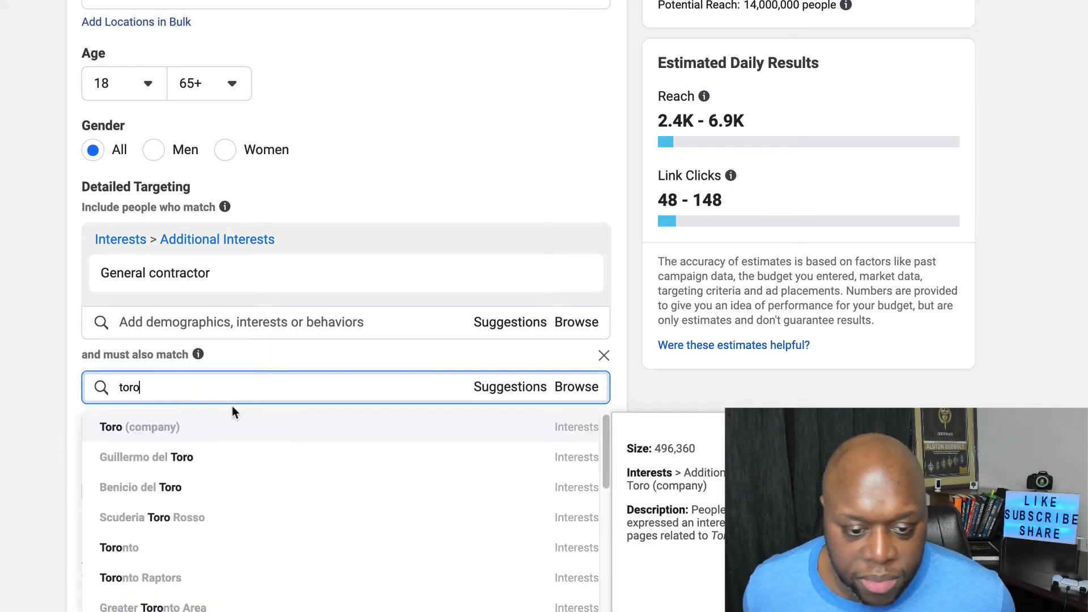
pyautogui.click(223, 428)
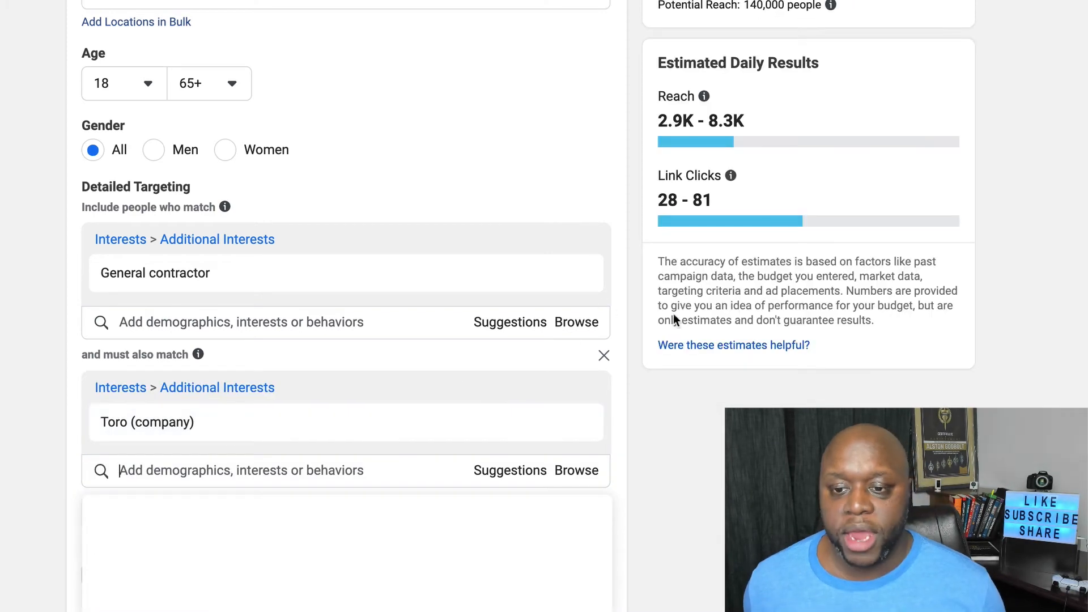
pyautogui.scroll(3, 838, 198)
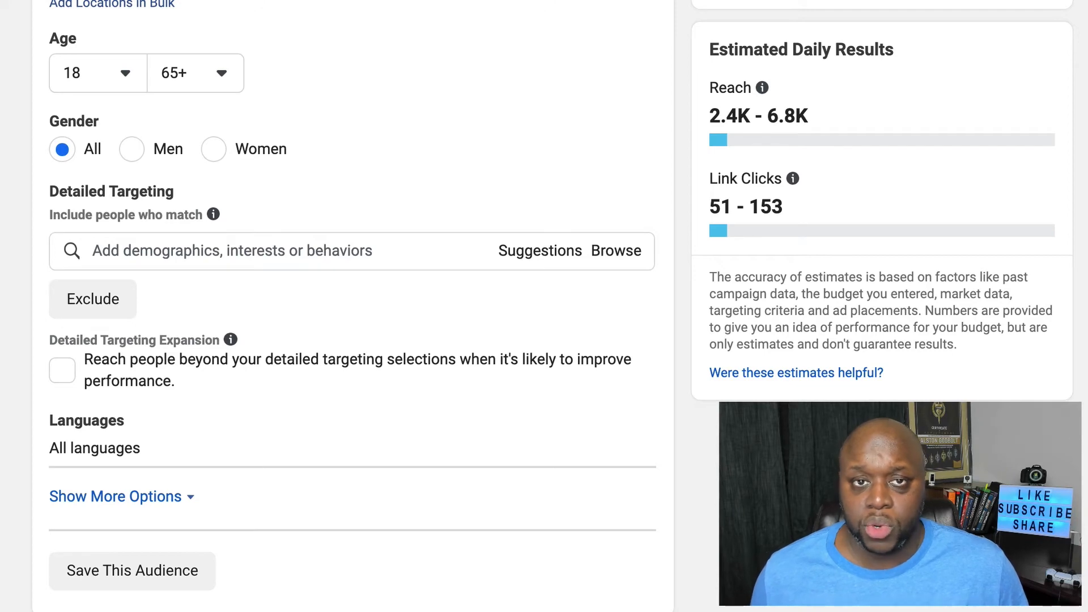
# - Search the detailed targeting options for coach and look through the matching entries
pyautogui.click(141, 245)
pyautogui.write('coach')
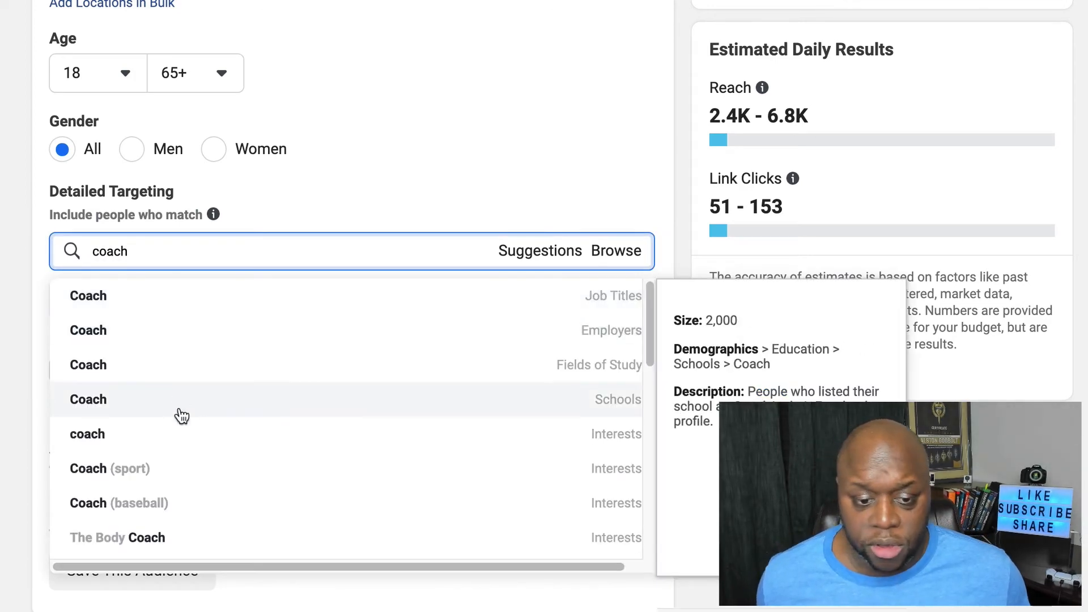
pyautogui.scroll(-4, 177, 435)
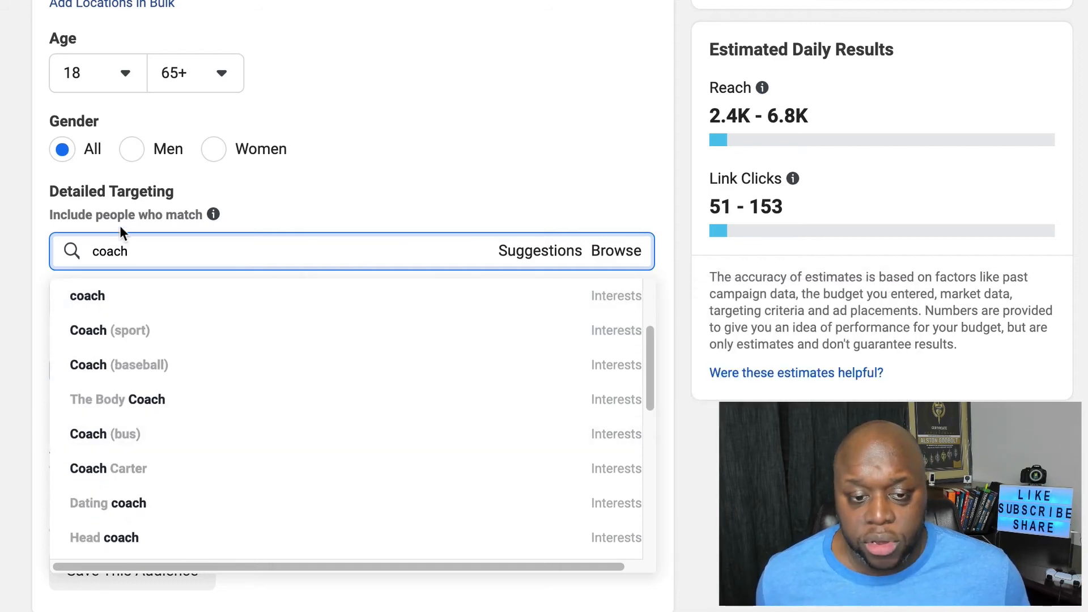
# - Search the detailed targeting options for business coach and for personal train
pyautogui.doubleClick(106, 253)
pyautogui.write('business co')
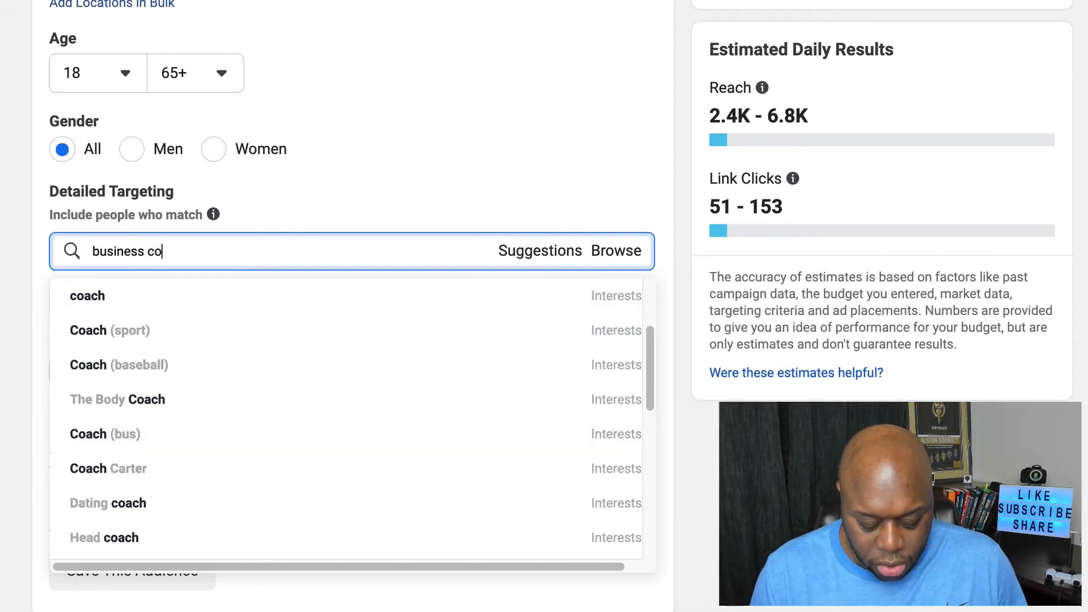
pyautogui.write('ach')
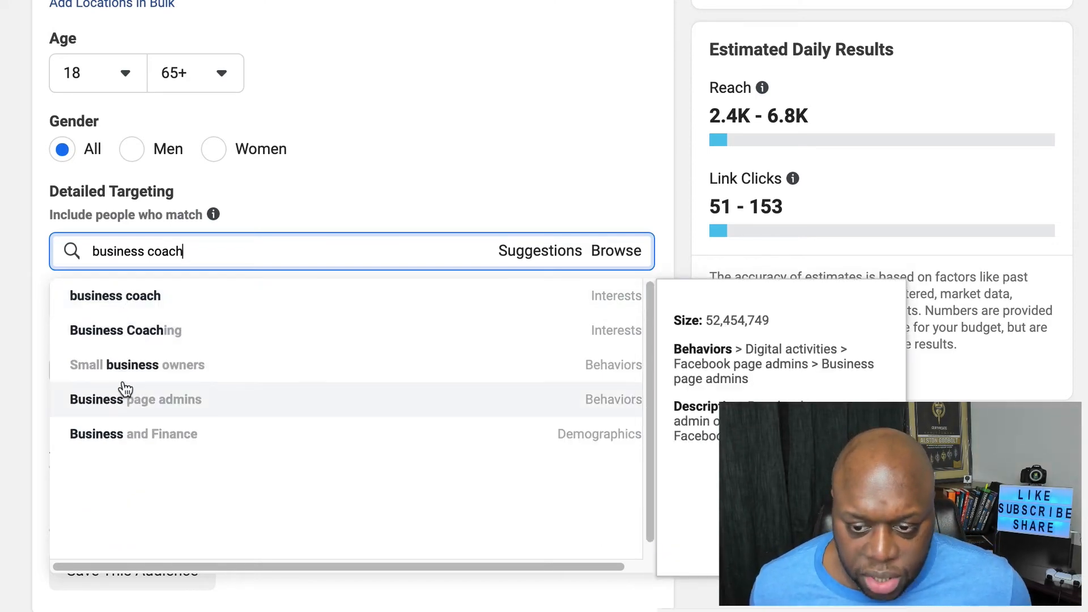
pyautogui.tripleClick(296, 243)
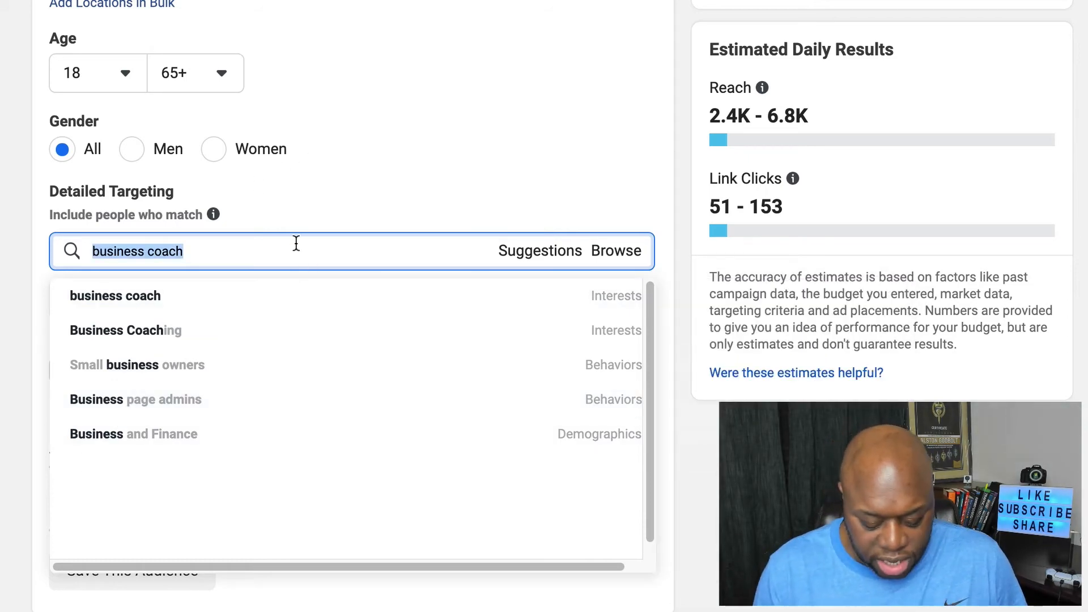
pyautogui.write('personal train')
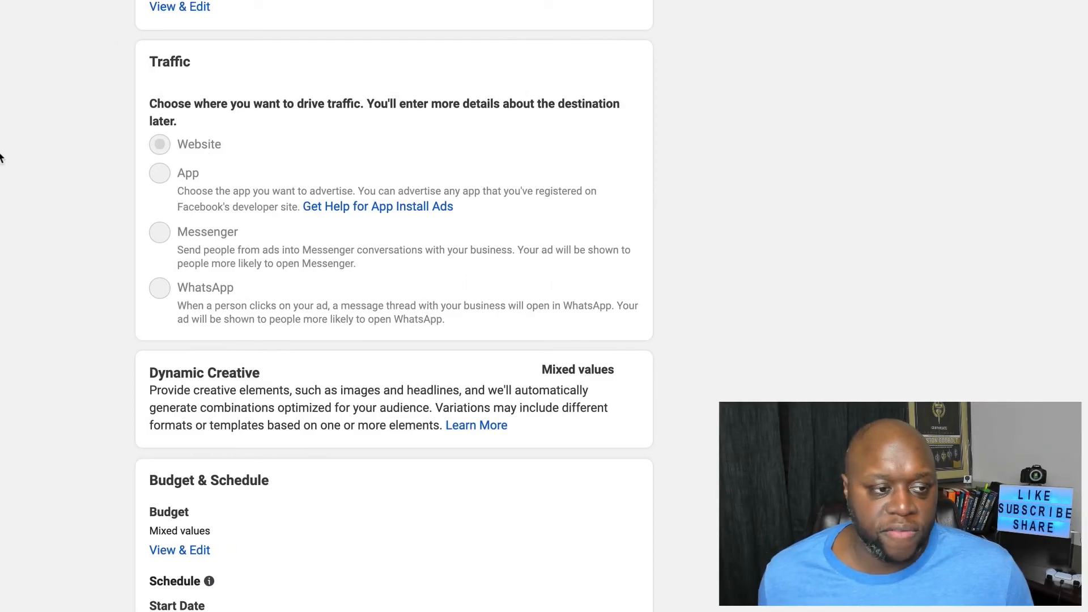
# - Examine the combined ad sets' traffic, budget and audience settings, including the detailed targeting and its must-also-match condition
pyautogui.scroll(-12, 0, 158)
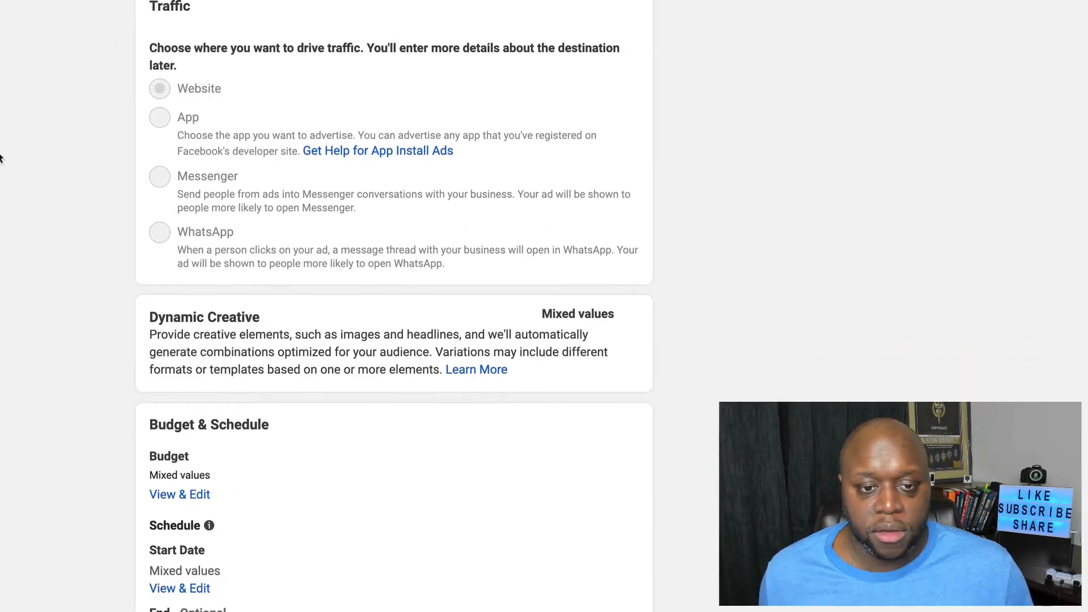
pyautogui.scroll(-5, 0, 162)
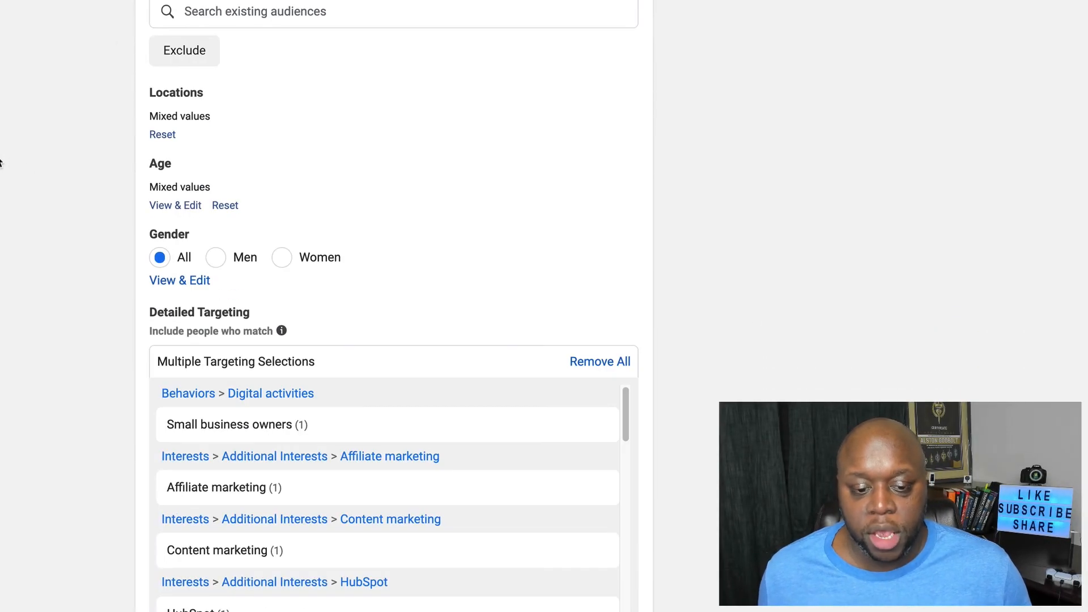
pyautogui.scroll(-6, 0, 163)
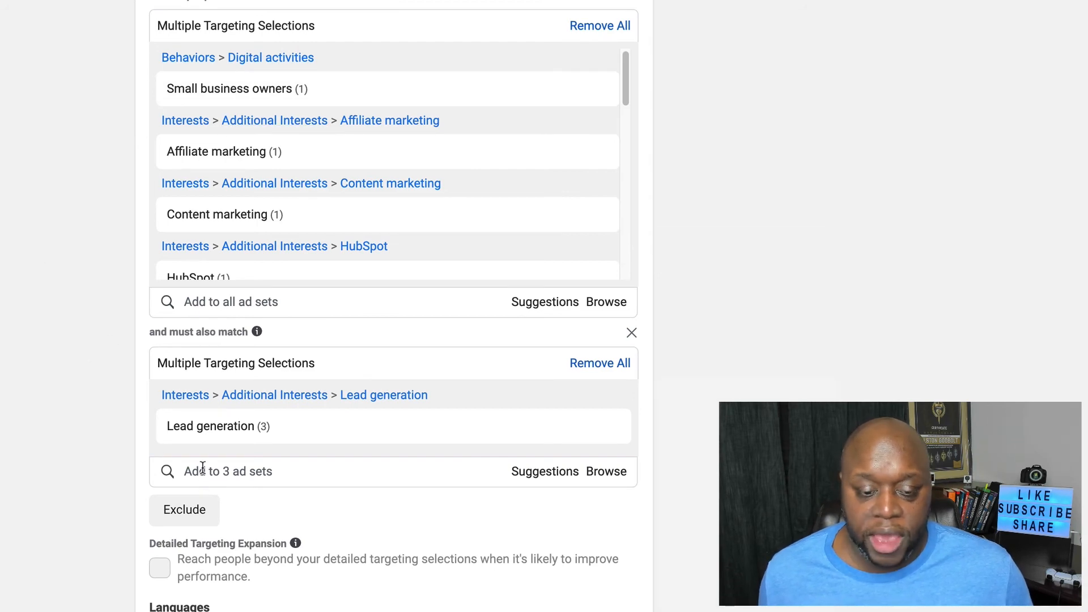
pyautogui.scroll(-2, 258, 444)
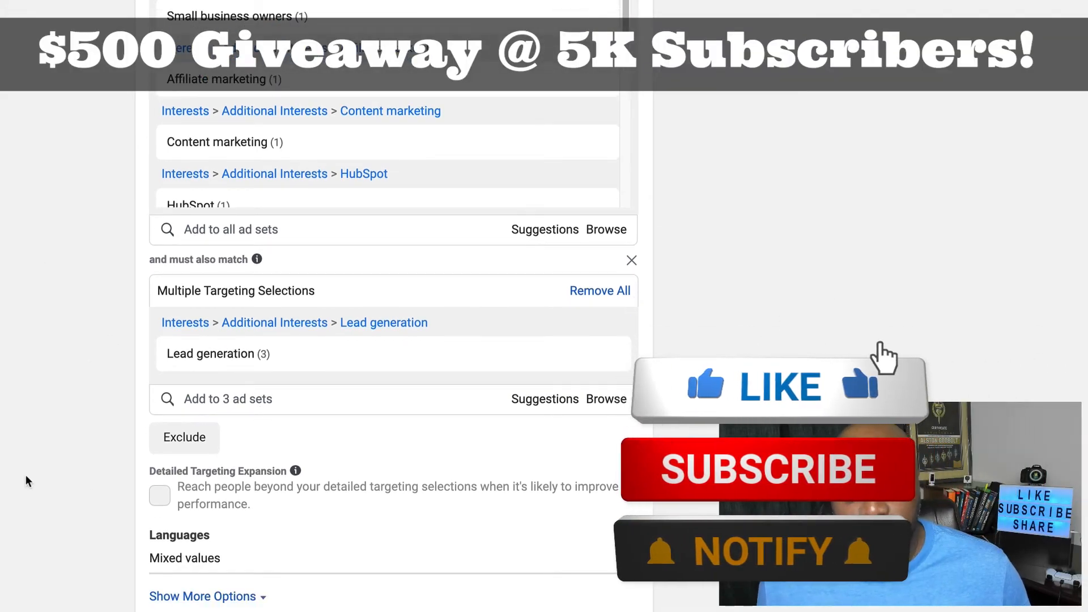
pyautogui.scroll(-2, 26, 481)
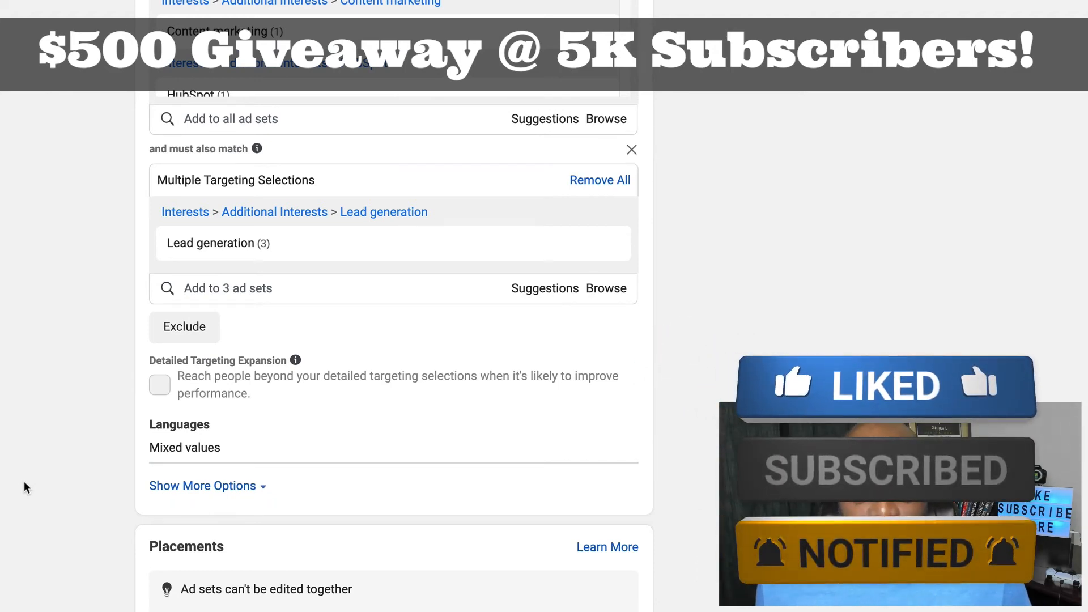
pyautogui.scroll(3, 23, 481)
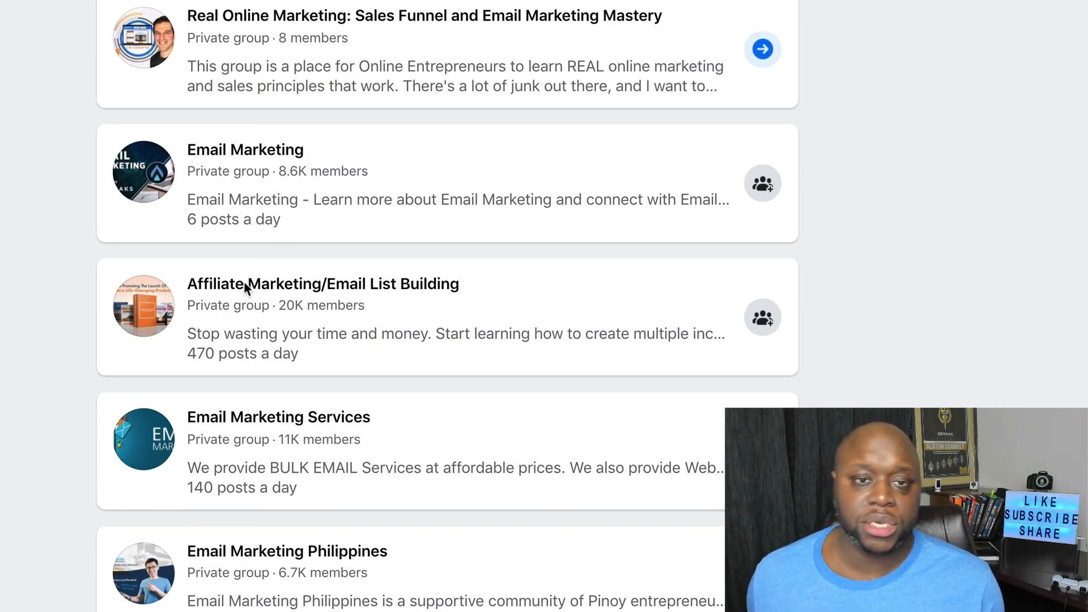
pyautogui.moveTo(264, 285)
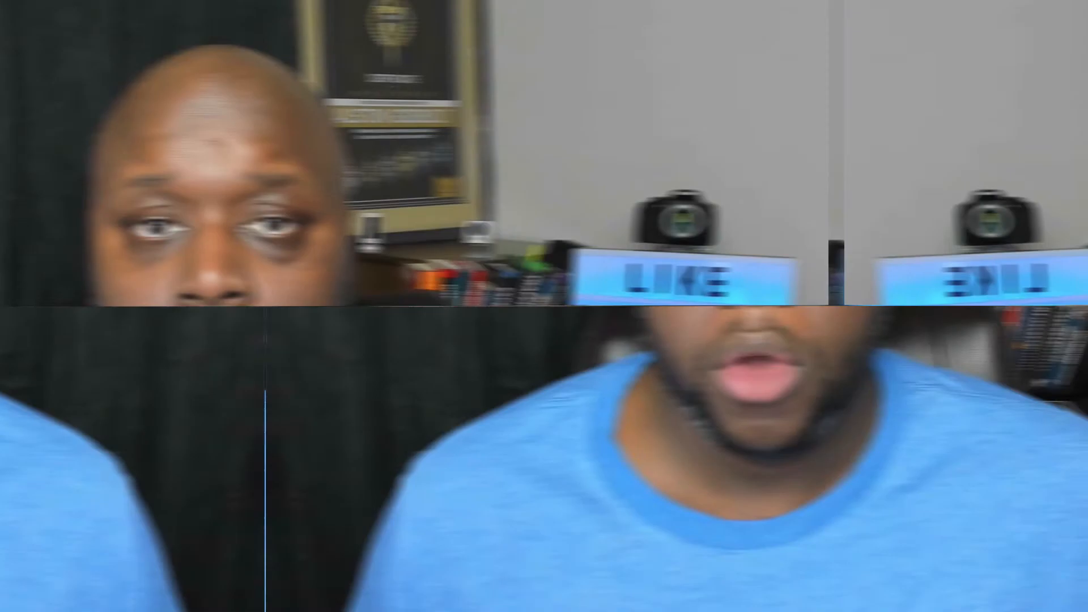